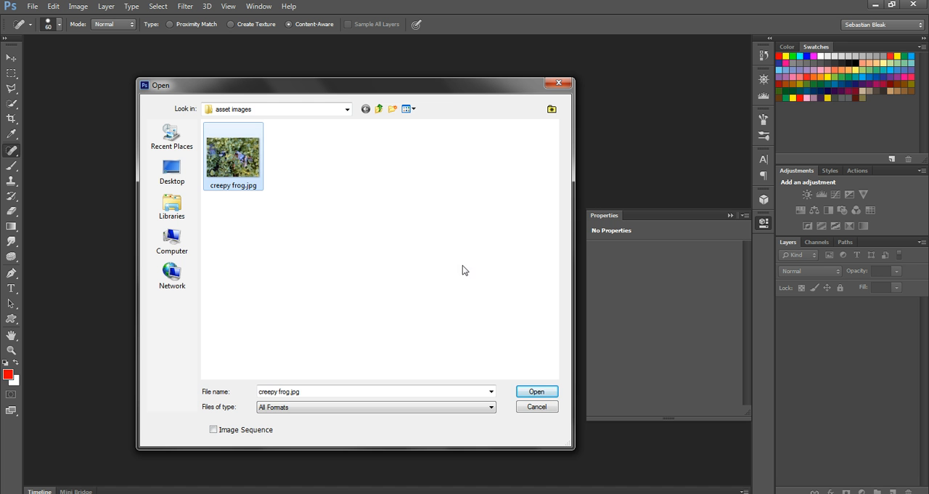
Step: Open creepy frog.jpg and rotate the image 90° counterclockwise
click(535, 391)
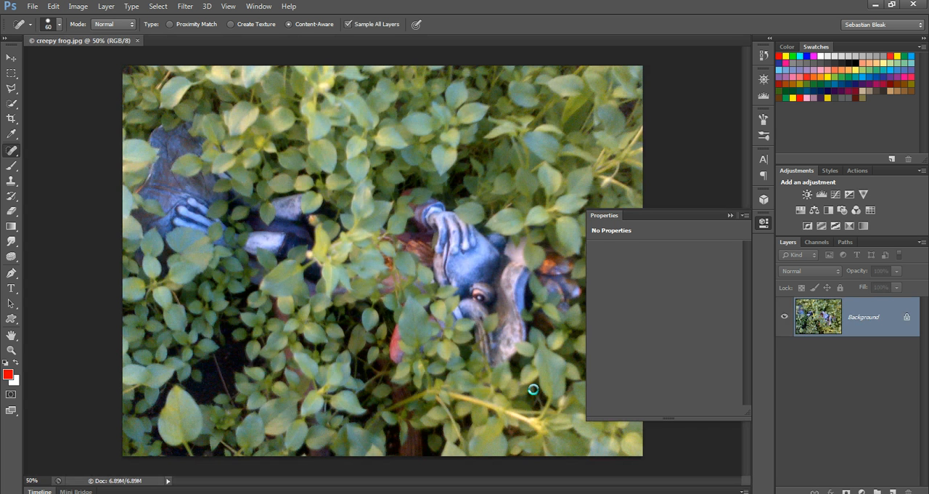
key(ctrl+minus)
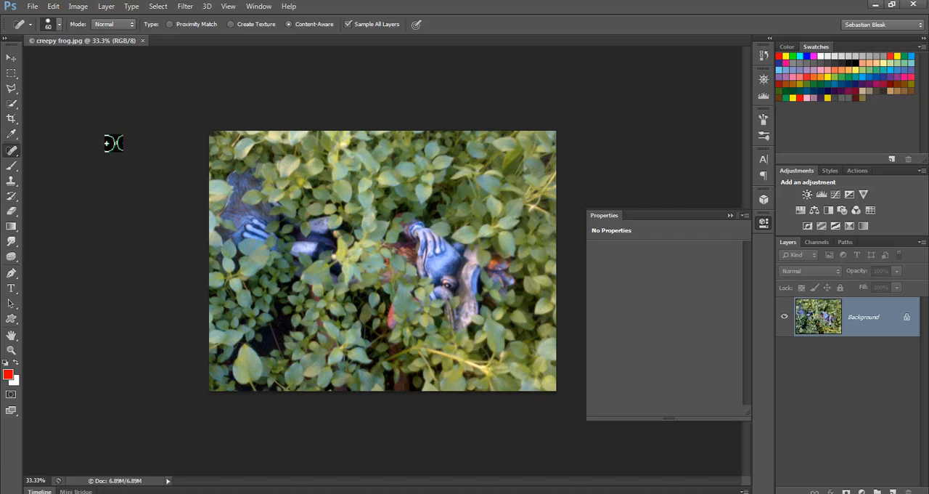
click(79, 7)
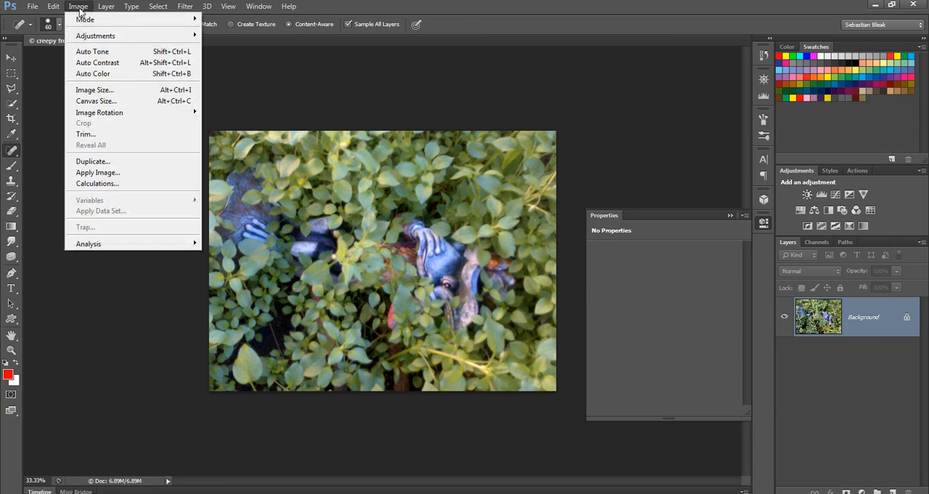
mouse_move(152, 114)
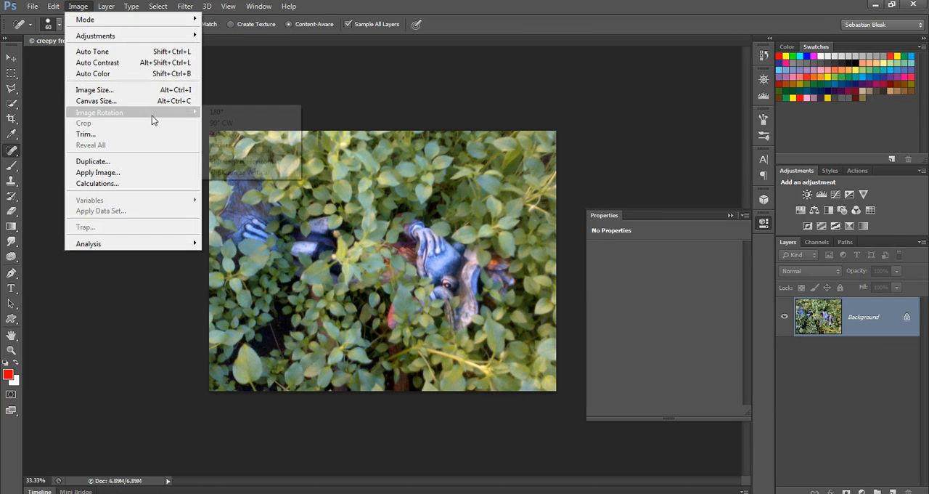
click(262, 135)
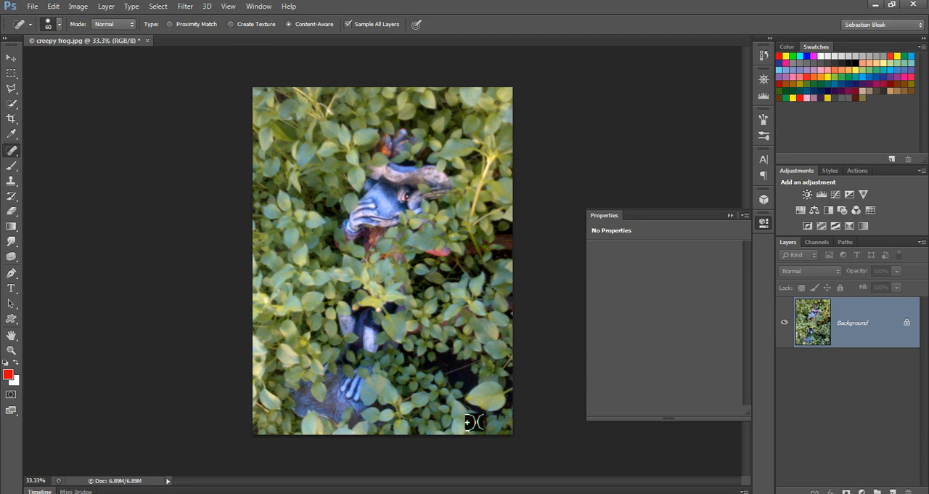
Step: Add a new layer and paint out the dark gaps in the leaves at the photo's lower right with the content-aware Spot Healing Brush
click(892, 491)
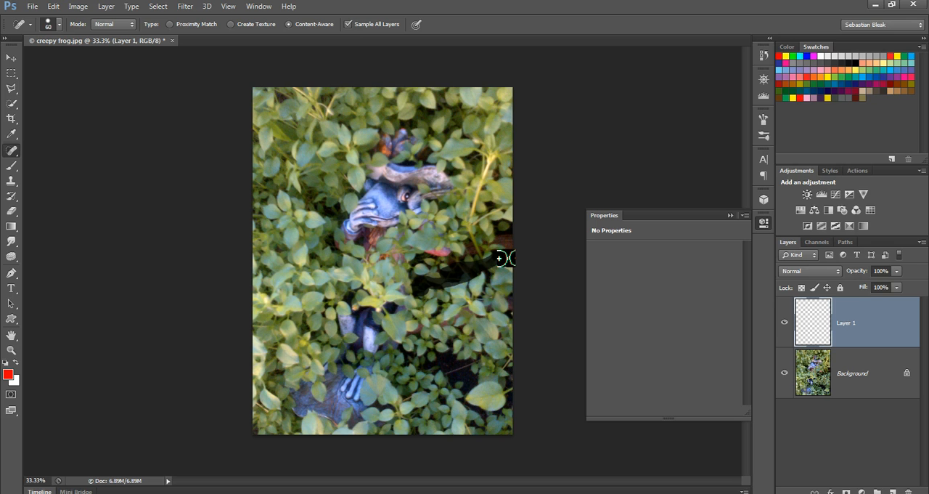
drag(487, 269, 489, 292)
mouse_move(425, 362)
mouse_down()
mouse_move(463, 386)
mouse_move(472, 412)
mouse_up()
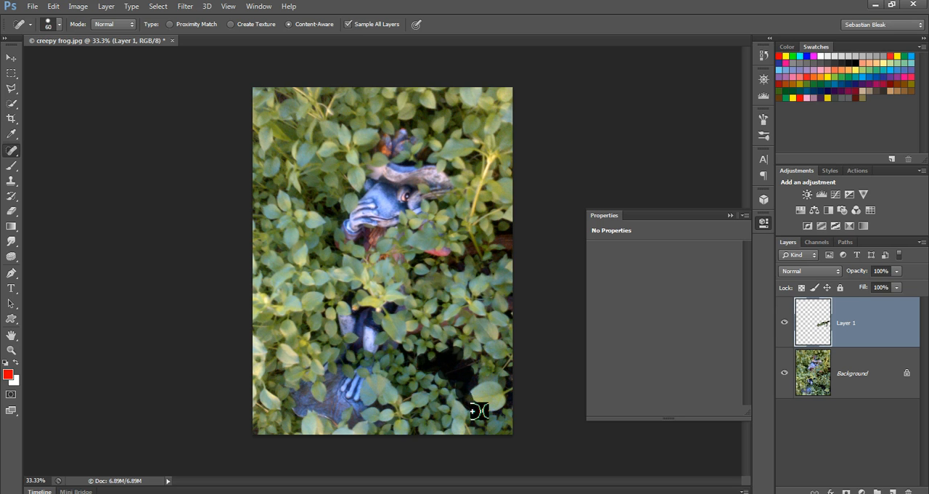
mouse_move(483, 371)
mouse_down()
mouse_move(458, 395)
mouse_move(461, 370)
mouse_move(460, 386)
mouse_move(448, 380)
mouse_up()
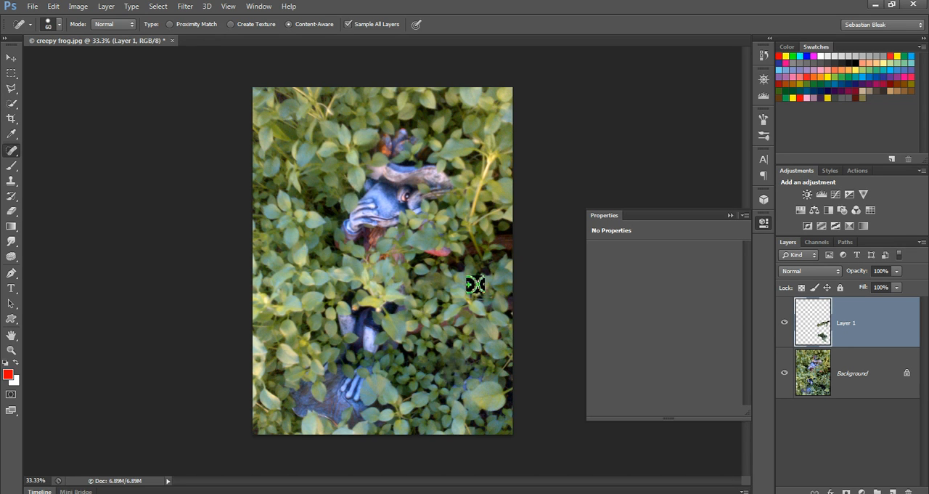
mouse_move(461, 268)
mouse_down()
mouse_move(492, 266)
mouse_move(498, 249)
mouse_move(472, 269)
mouse_up()
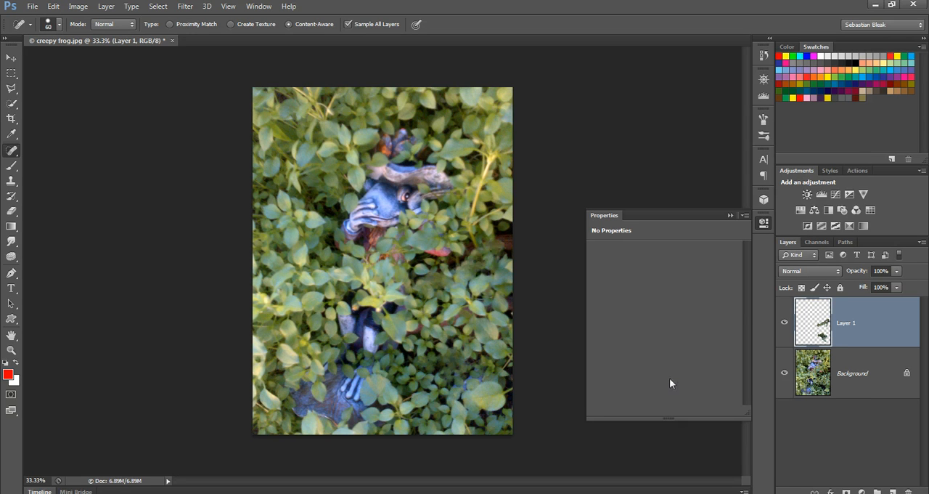
Step: Combine the healing layer and the Background into one smart object
shift+click(828, 390)
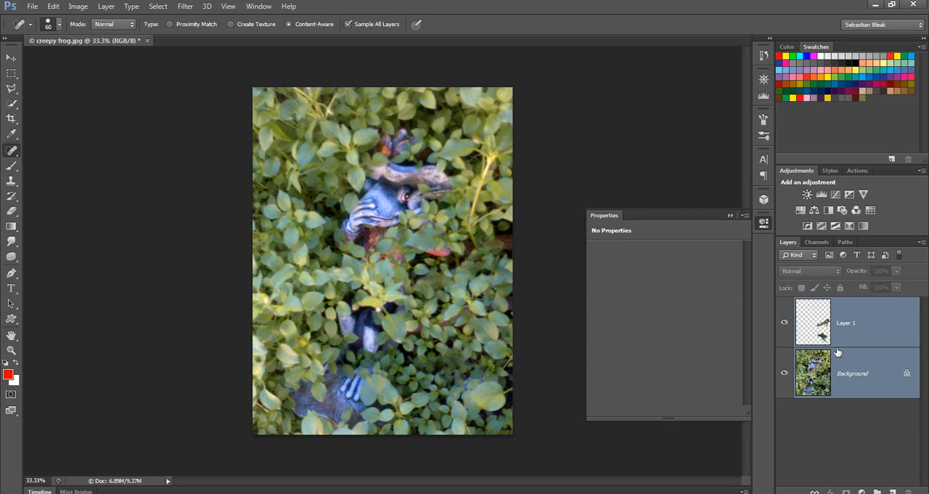
click(922, 243)
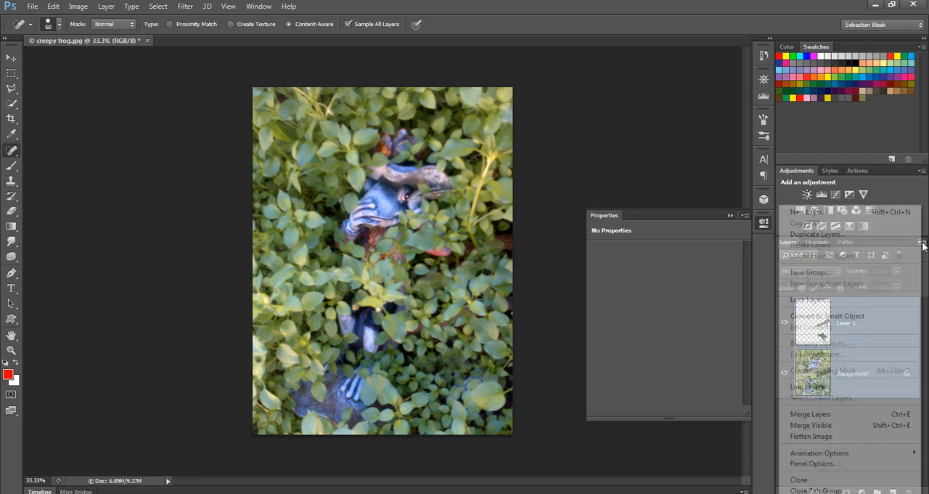
click(922, 246)
click(922, 246)
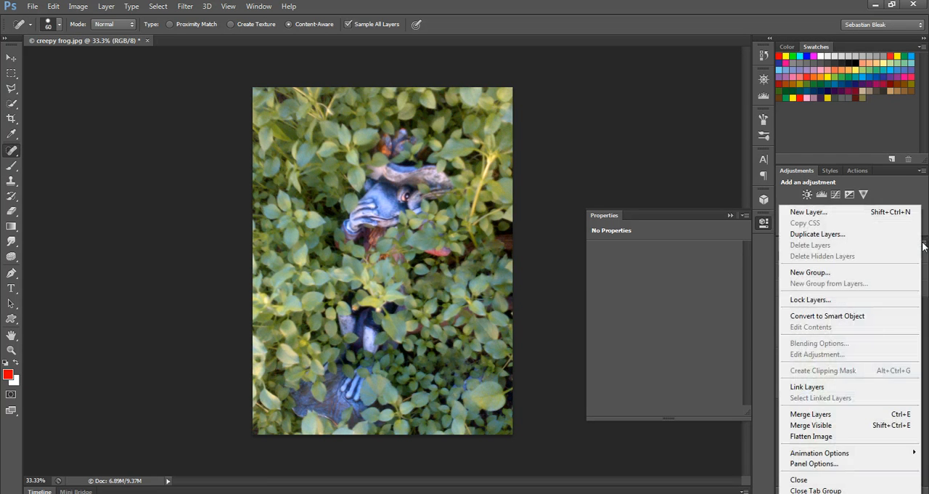
click(878, 318)
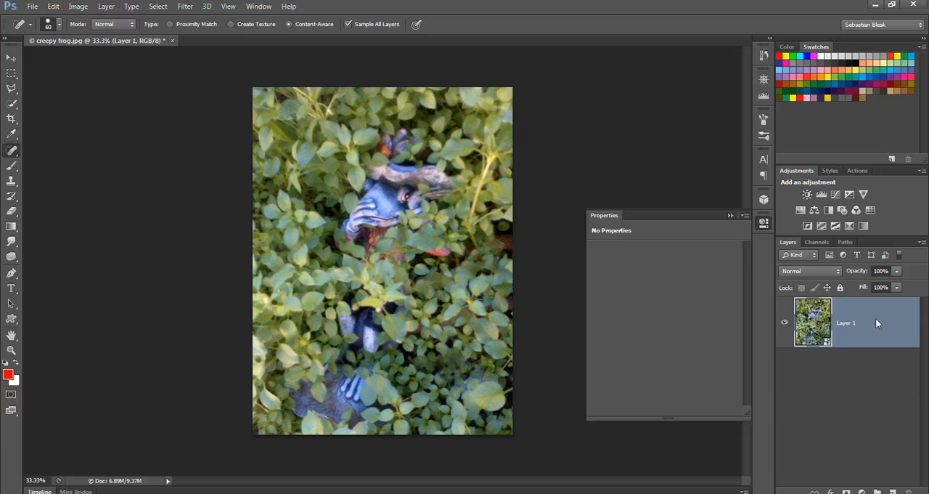
Step: Check the healing layer inside the smart object by toggling its visibility, and save the contents on closing
double_click(821, 327)
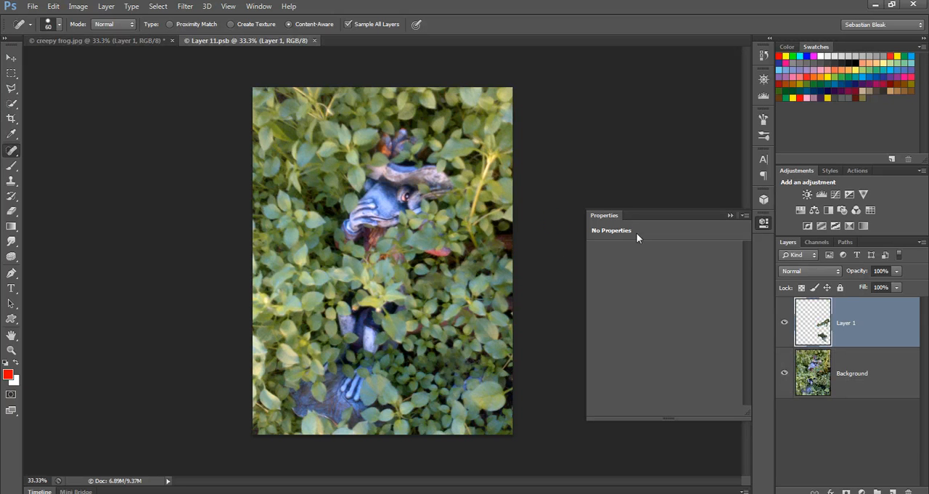
click(784, 322)
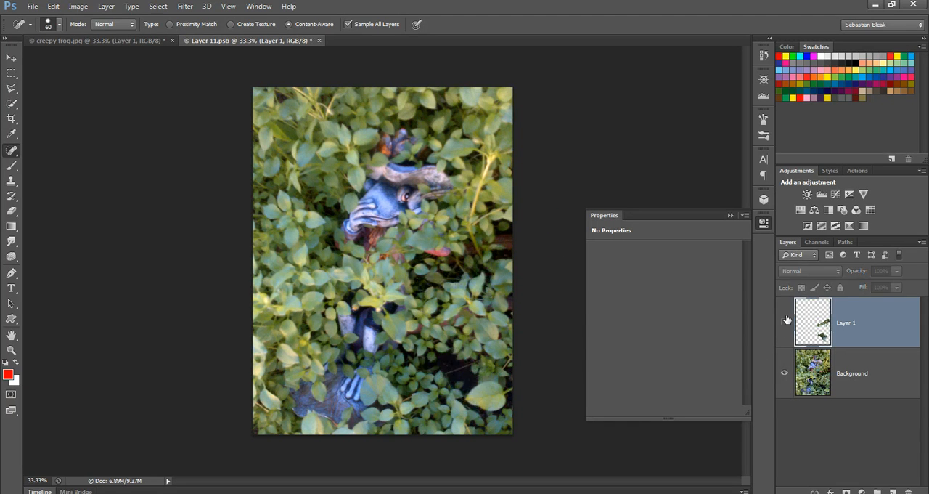
click(786, 322)
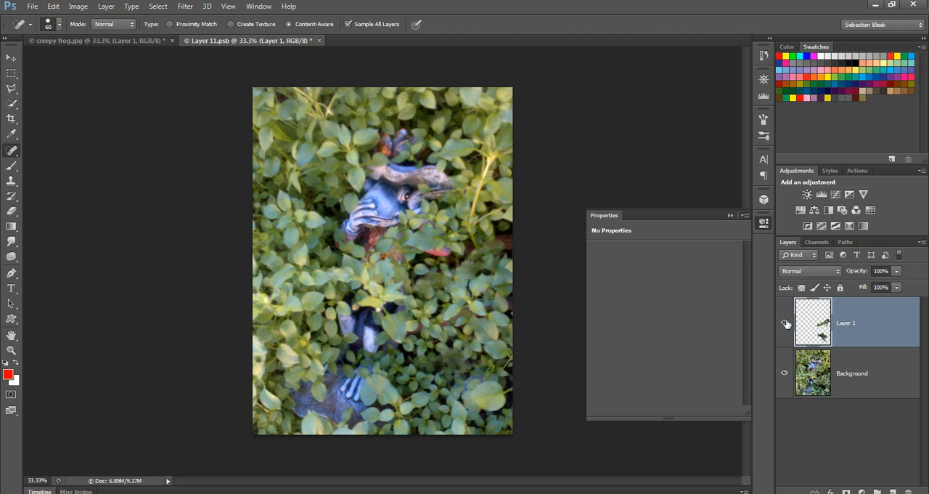
click(319, 42)
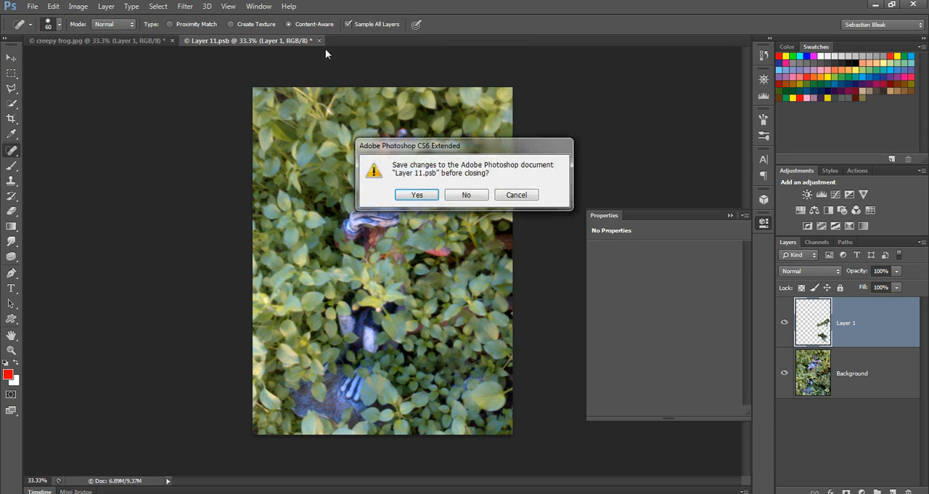
click(415, 194)
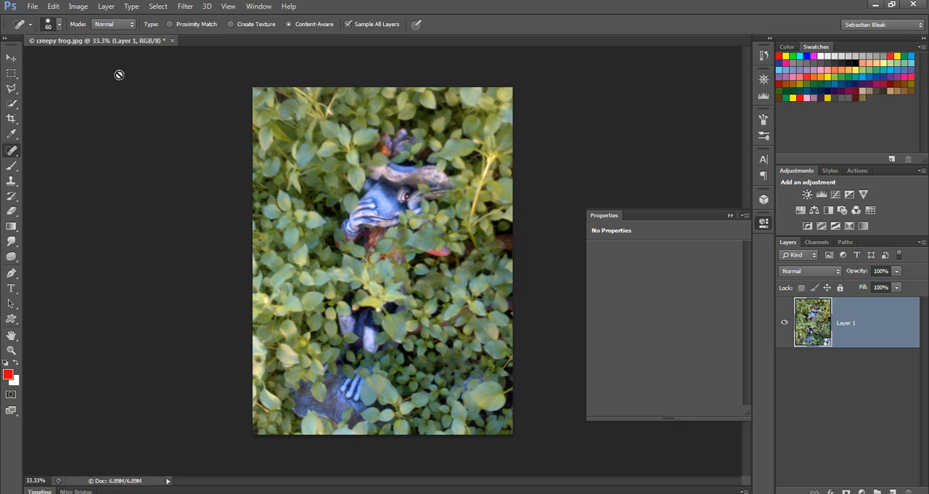
Step: Start a Shadows/Highlights adjustment on the smart object with basic options only and set the shadows amount to 0%
click(79, 7)
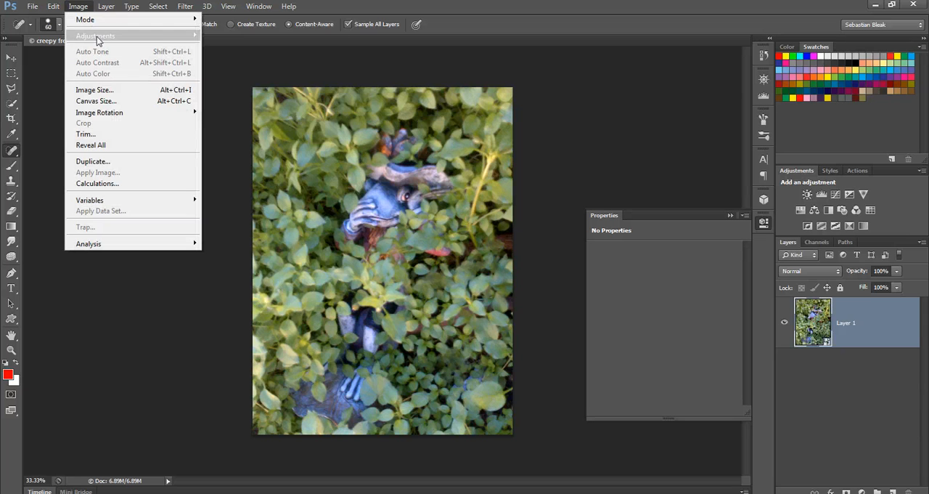
mouse_move(97, 36)
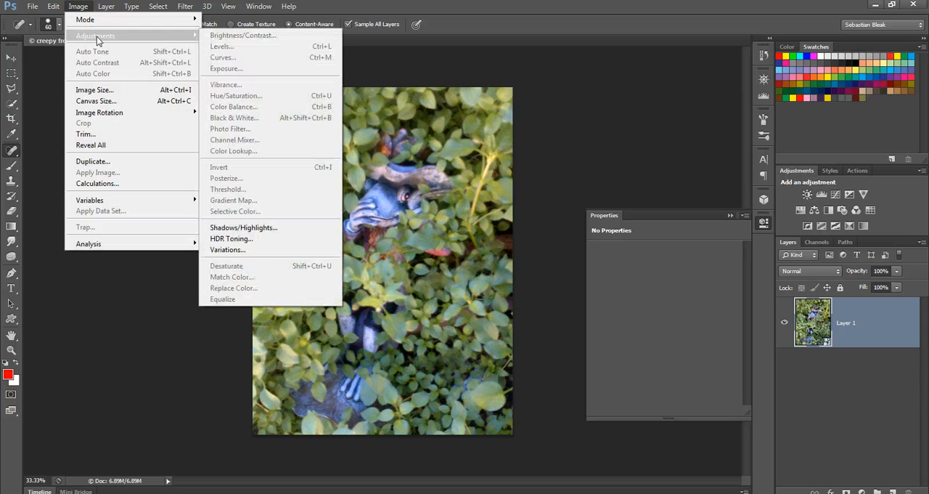
click(285, 232)
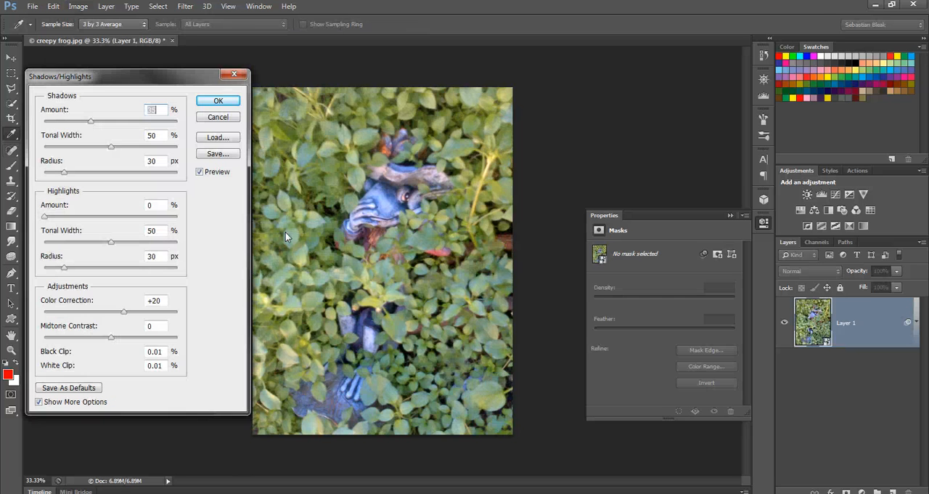
click(65, 402)
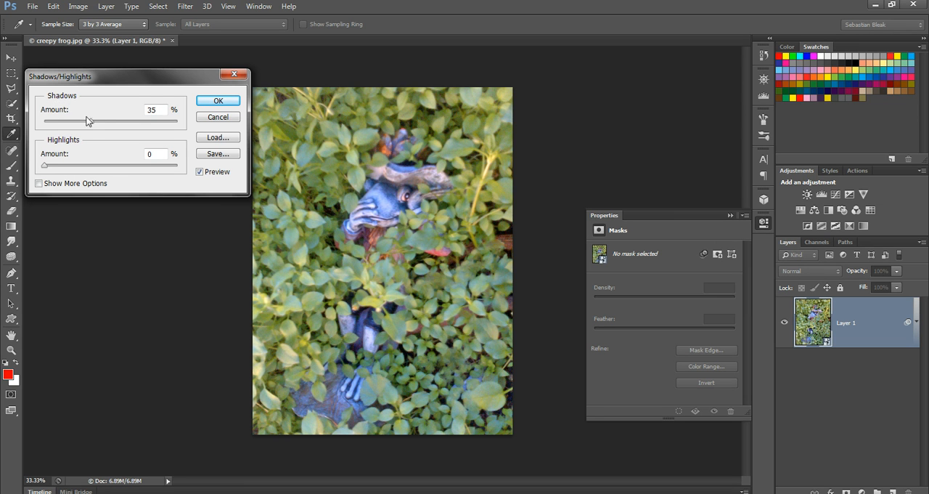
drag(90, 119, 67, 121)
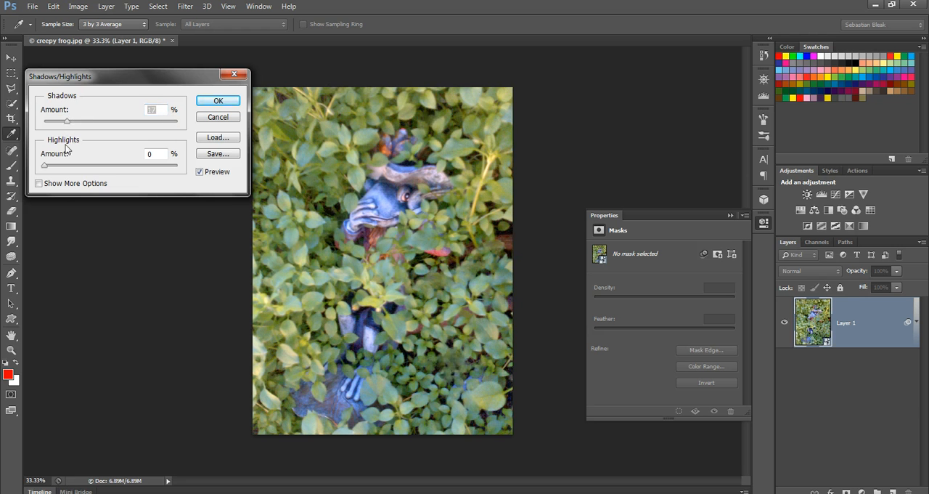
mouse_move(46, 165)
mouse_down()
mouse_move(164, 166)
mouse_move(43, 166)
mouse_up()
drag(67, 121, 43, 122)
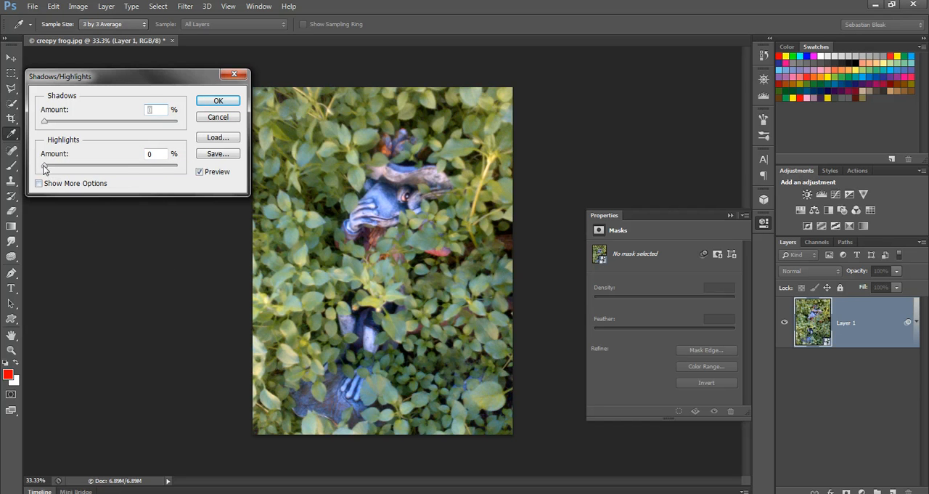
Step: Set the highlights amount to 60%
mouse_move(44, 165)
mouse_down()
mouse_move(157, 166)
mouse_move(229, 196)
mouse_up()
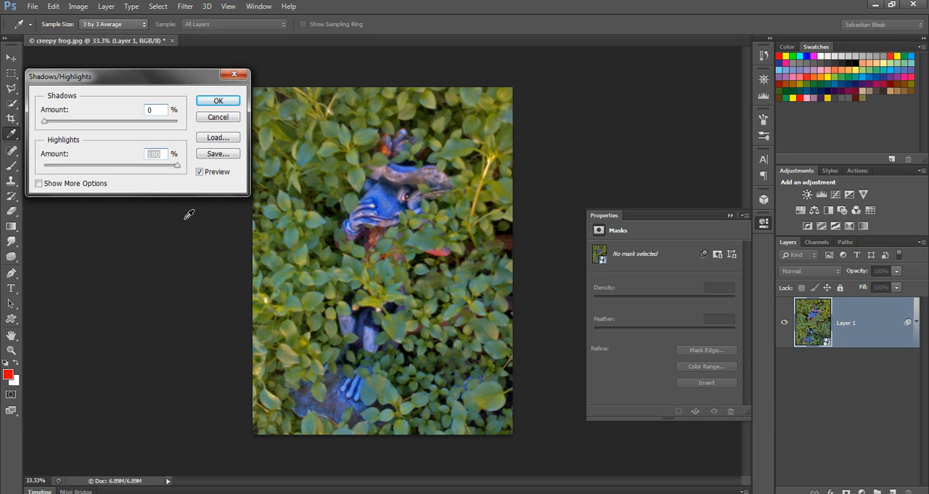
key(shift+Down)
key(shift+Down)
key(shift+Down)
key(shift+Down)
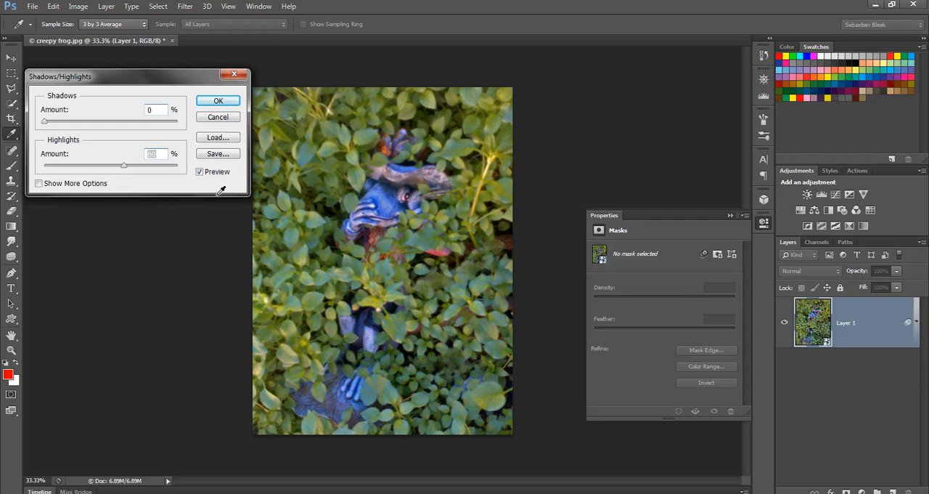
Step: Reveal the additional Shadows/Highlights options and set the shadows radius to 0 px and the highlights radius to 127 px
click(80, 185)
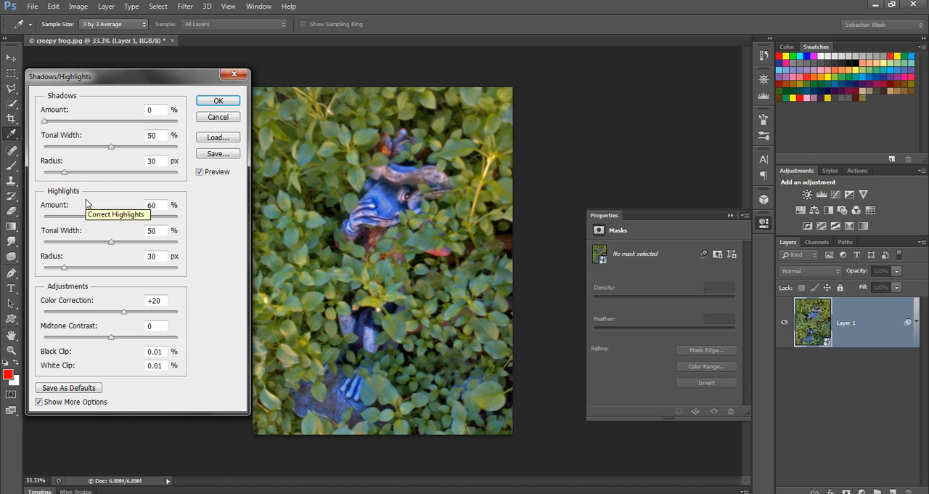
drag(64, 173, 37, 170)
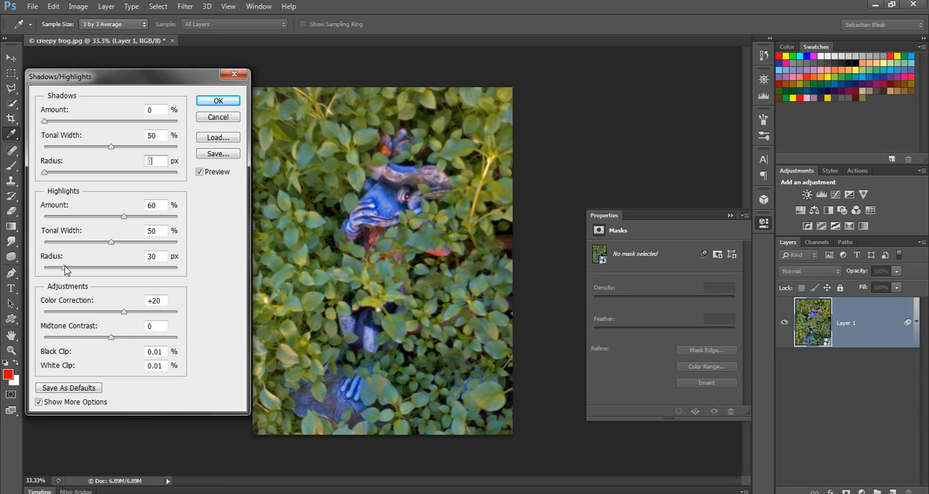
drag(65, 266, 207, 276)
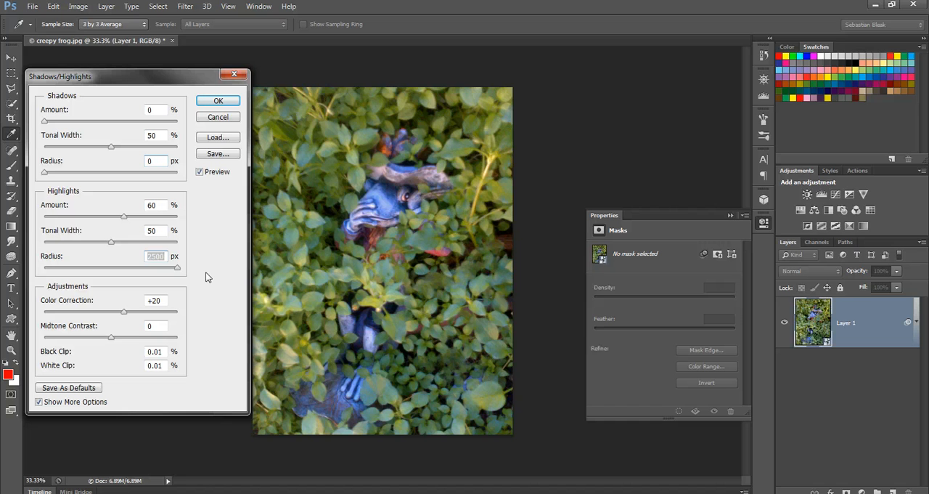
click(137, 267)
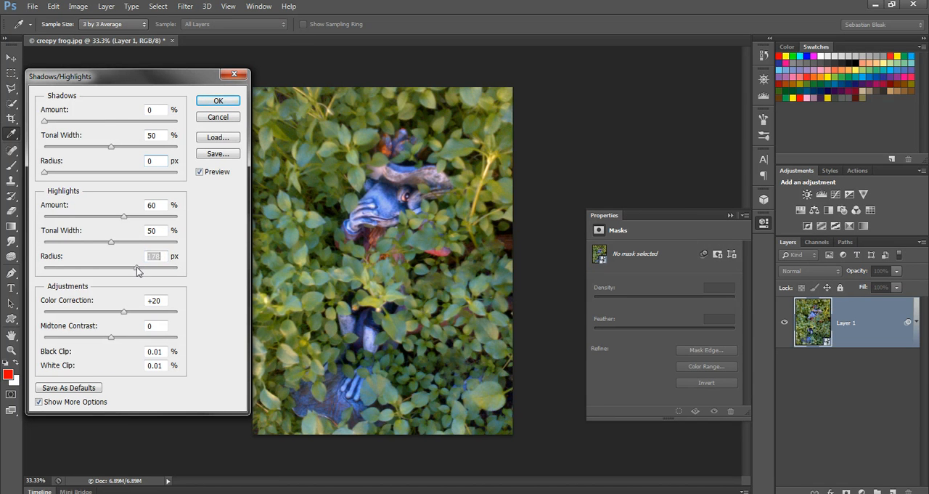
drag(136, 267, 149, 267)
click(128, 267)
click(120, 267)
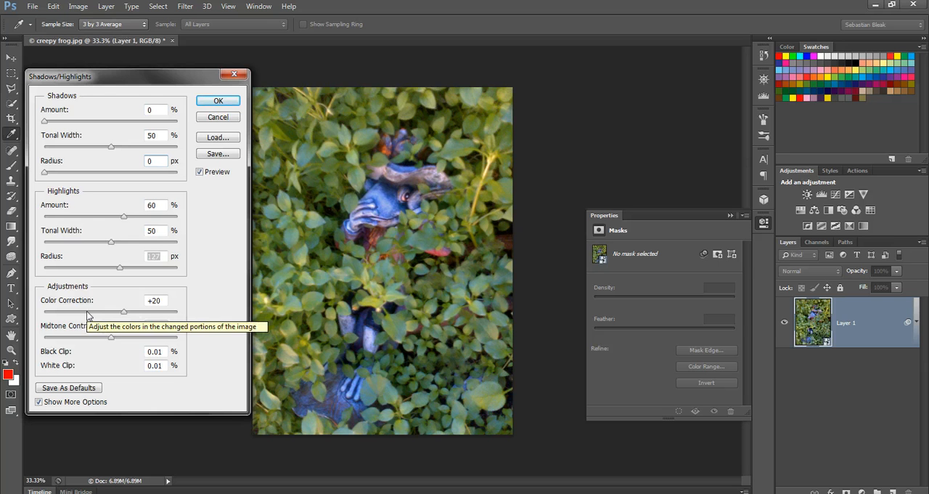
Step: Compare color correction strengths on the photo and set Color Correction to +40
click(164, 300)
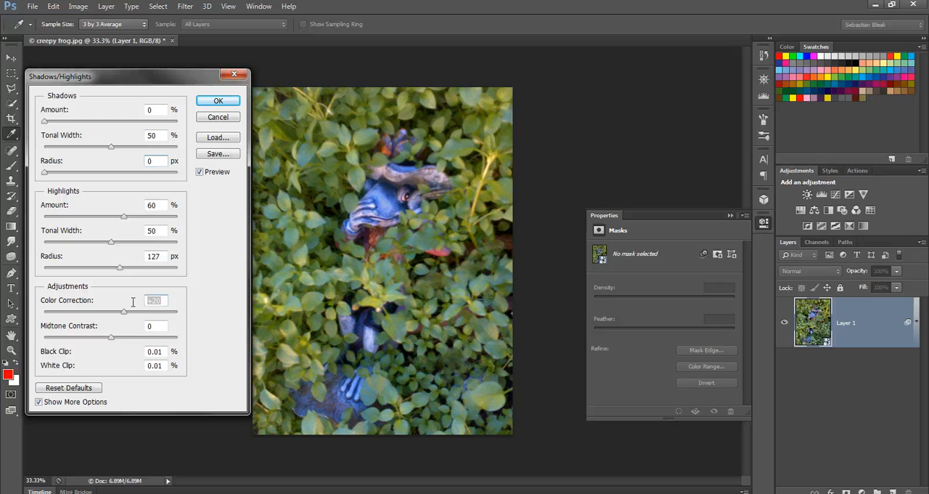
key(shift+Down)
key(shift+Down)
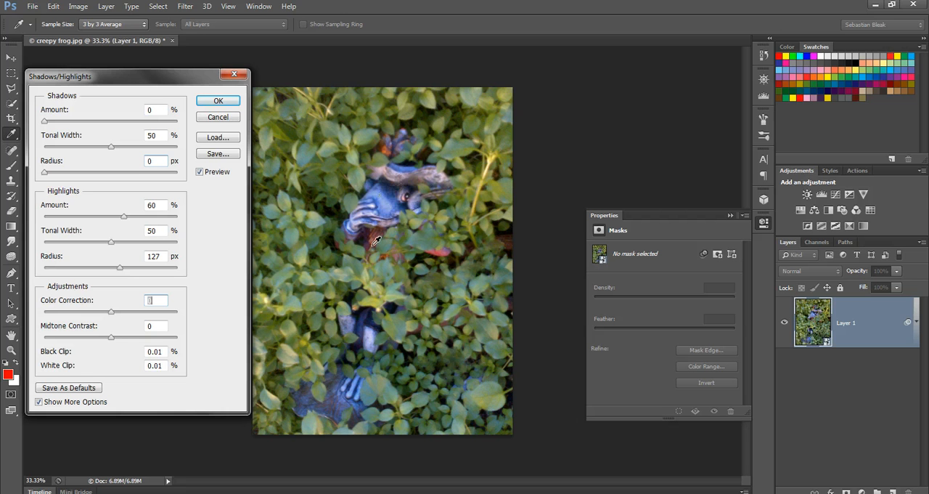
key(shift+Up)
key(shift+Up)
key(shift+Up)
key(shift+Up)
Step: Try the maximum midtone contrast and reduce Midtone Contrast to +40
drag(111, 338, 217, 339)
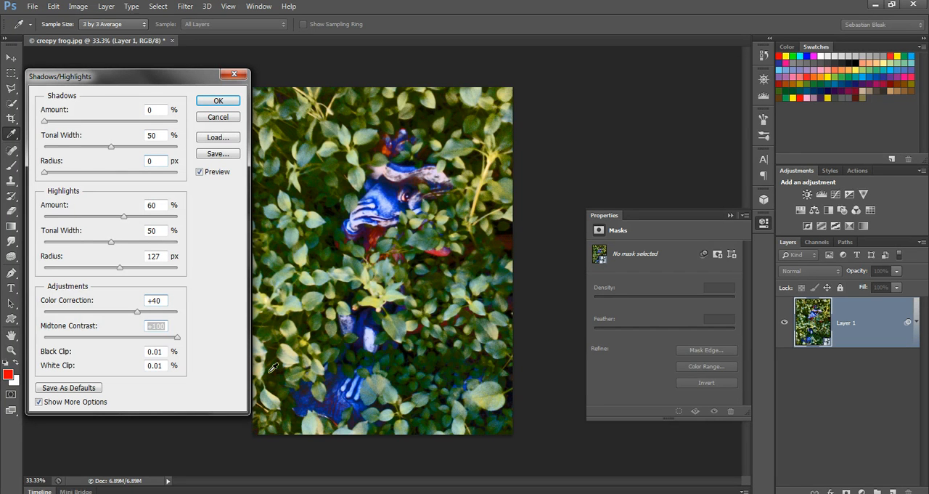
key(shift+Down)
key(shift+Down)
key(shift+Down)
key(shift+Down)
key(shift+Down)
key(shift+Down)
key(shift+Down)
key(shift+Down)
Step: Lower Midtone Contrast to +30 and apply the Shadows/Highlights adjustment to Layer 1
key(shift+Down)
key(shift+Down)
key(shift+Down)
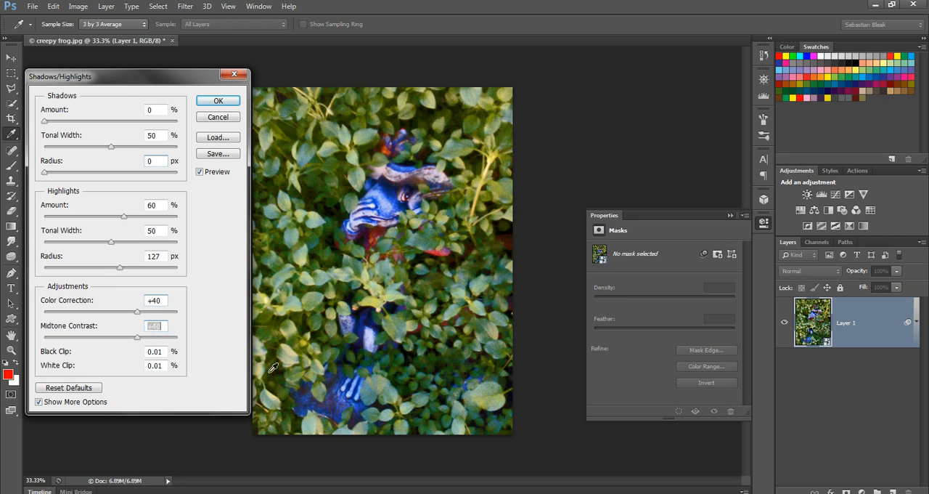
key(shift+Down)
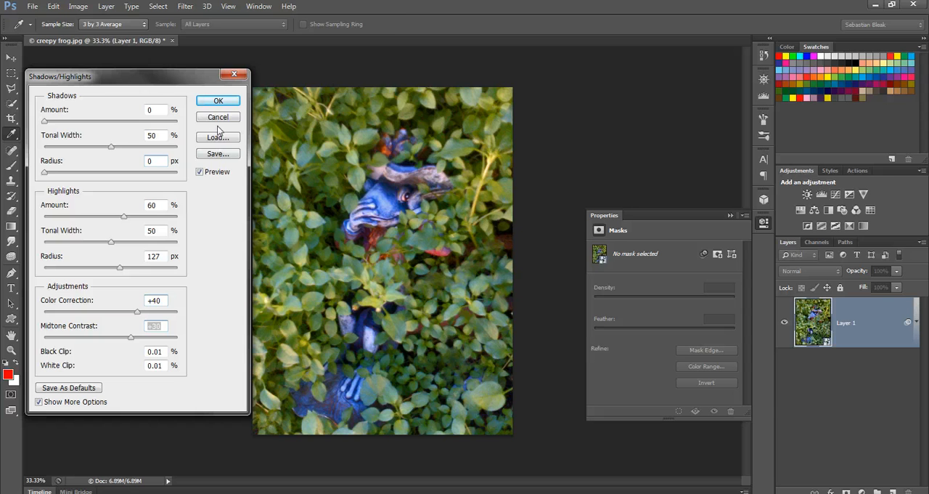
click(219, 102)
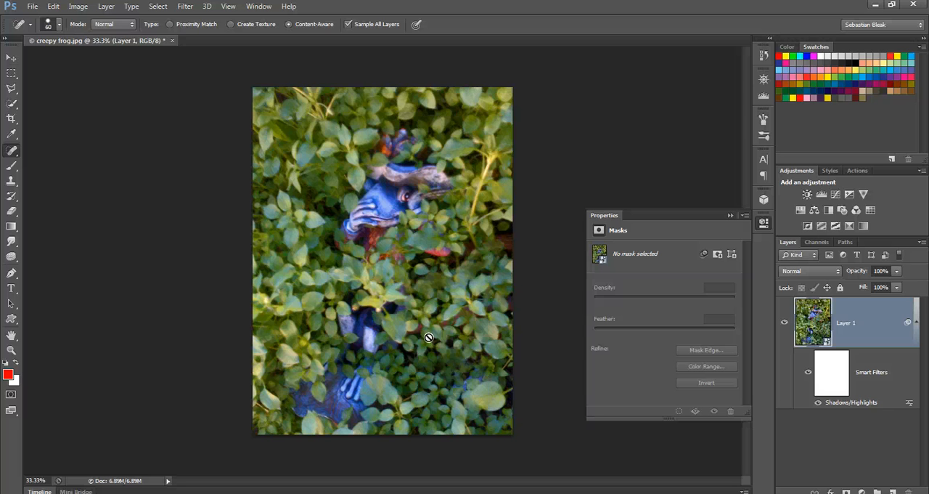
Step: Open the recently used file creepy frog.psd and fit the whole image in the window
click(32, 6)
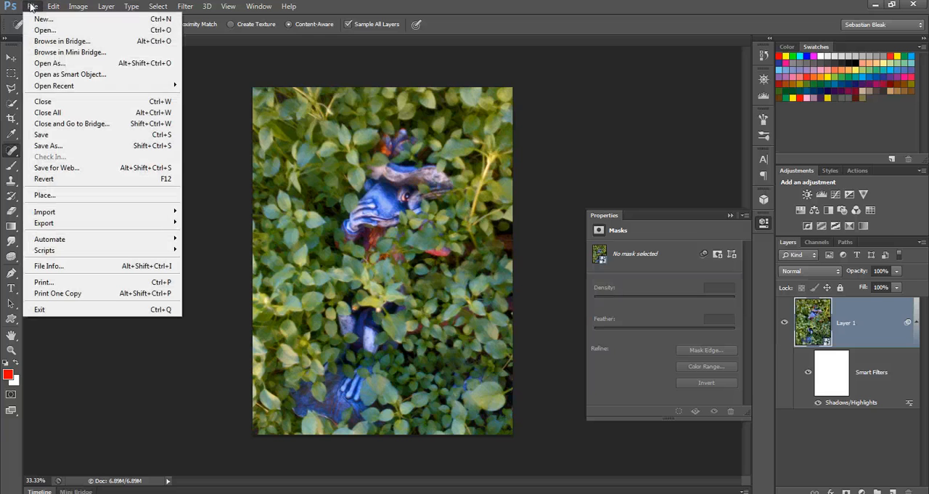
mouse_move(132, 91)
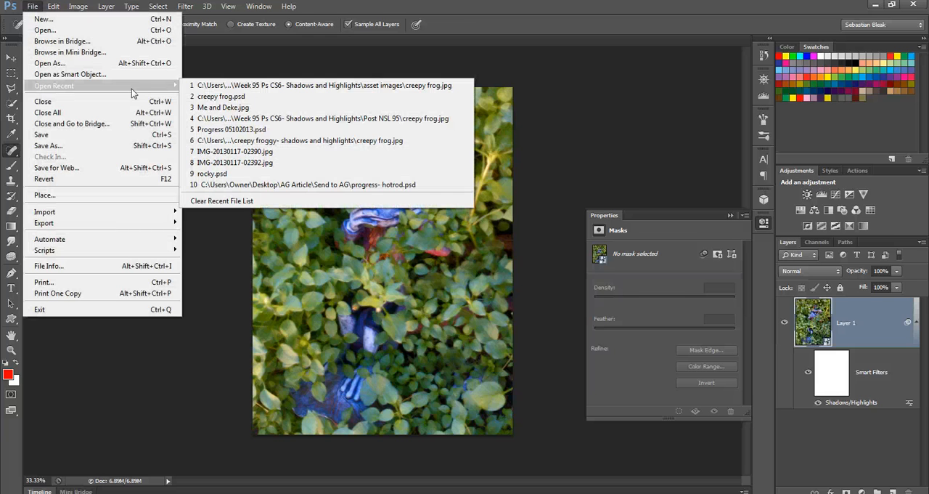
click(235, 102)
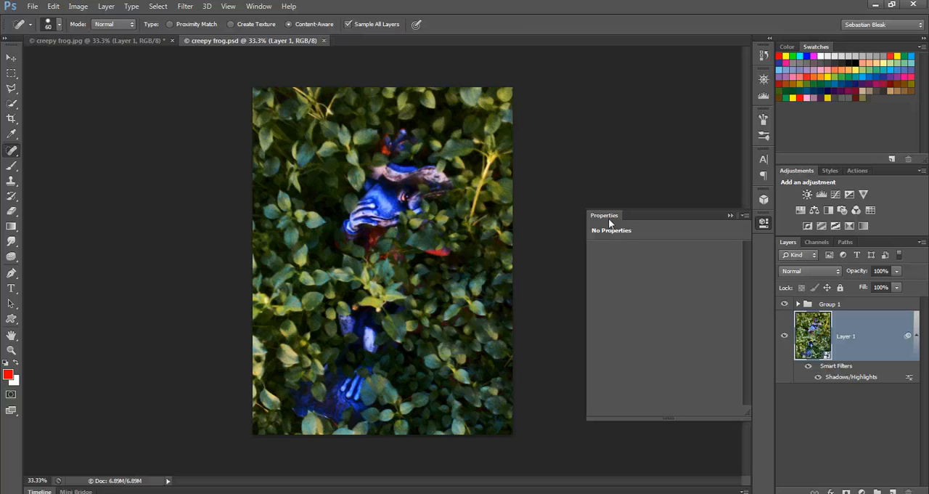
key(ctrl+0)
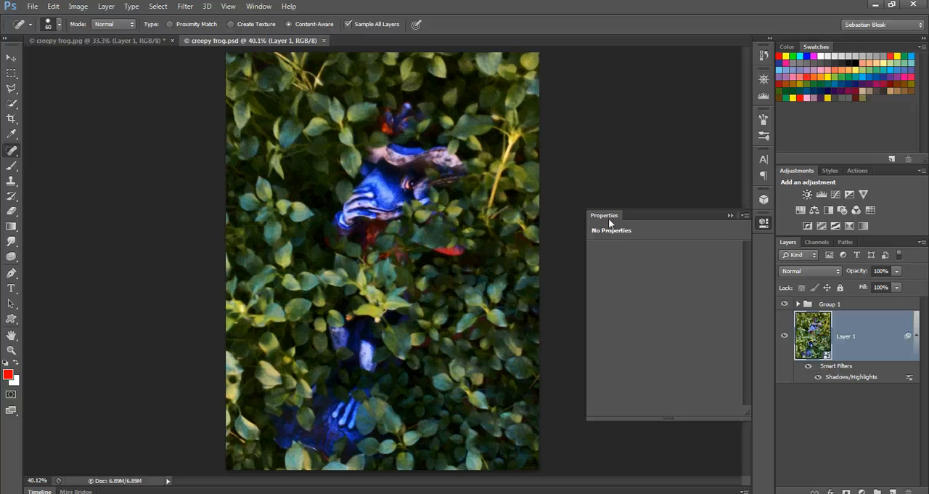